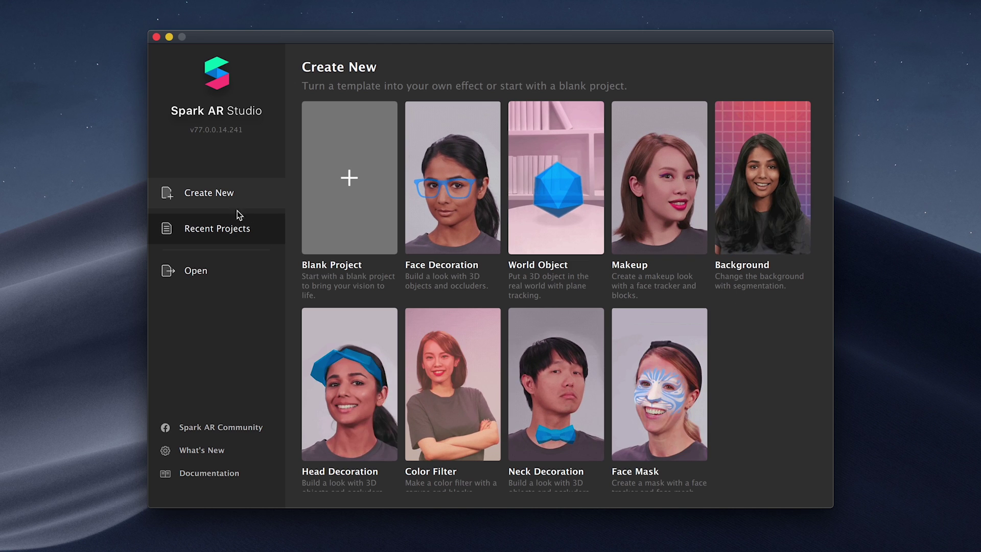
Start a Blank Project and display the Cameras panel with its simulation video choices
click(353, 197)
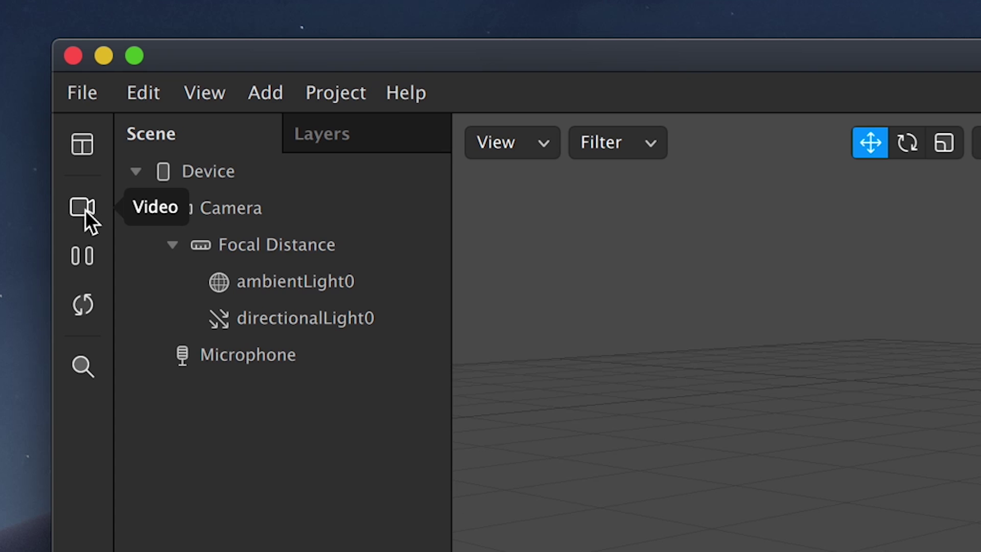
click(85, 210)
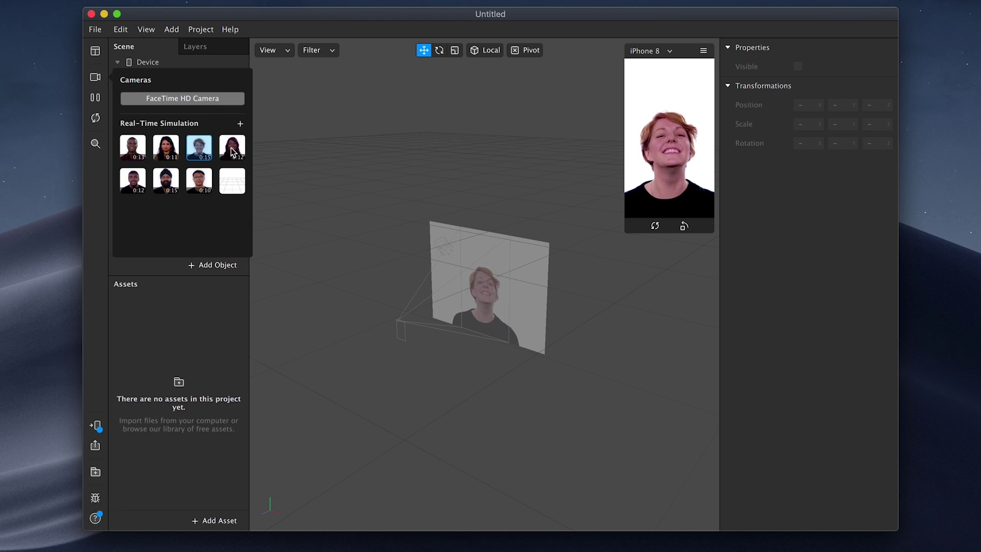
Preview the effect on several Real-Time Simulation videos and then the FaceTime camera
click(233, 148)
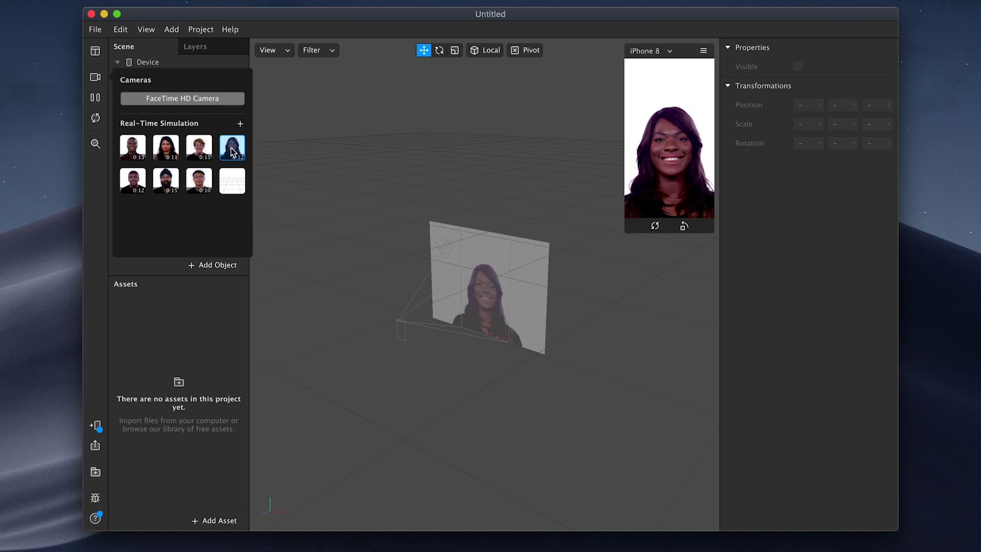
click(134, 182)
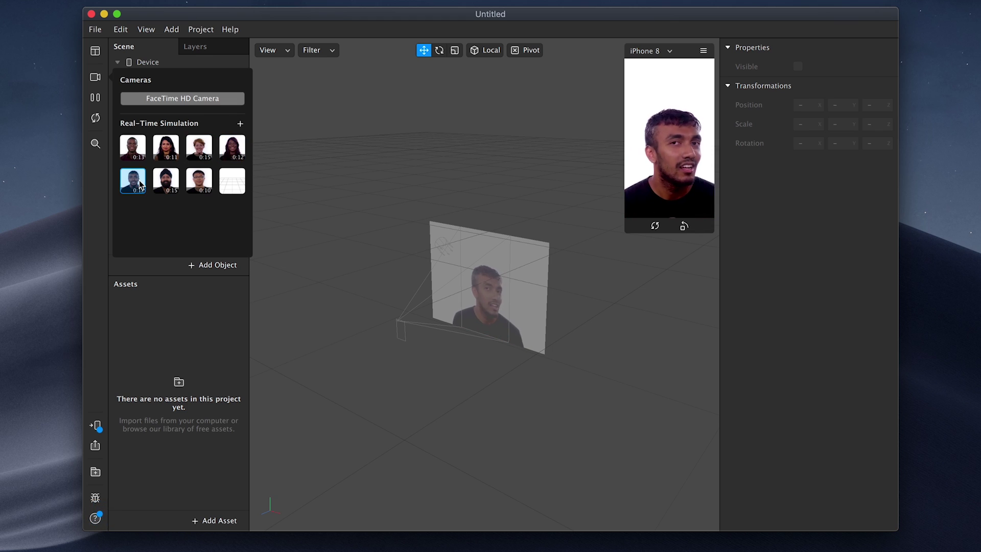
click(166, 180)
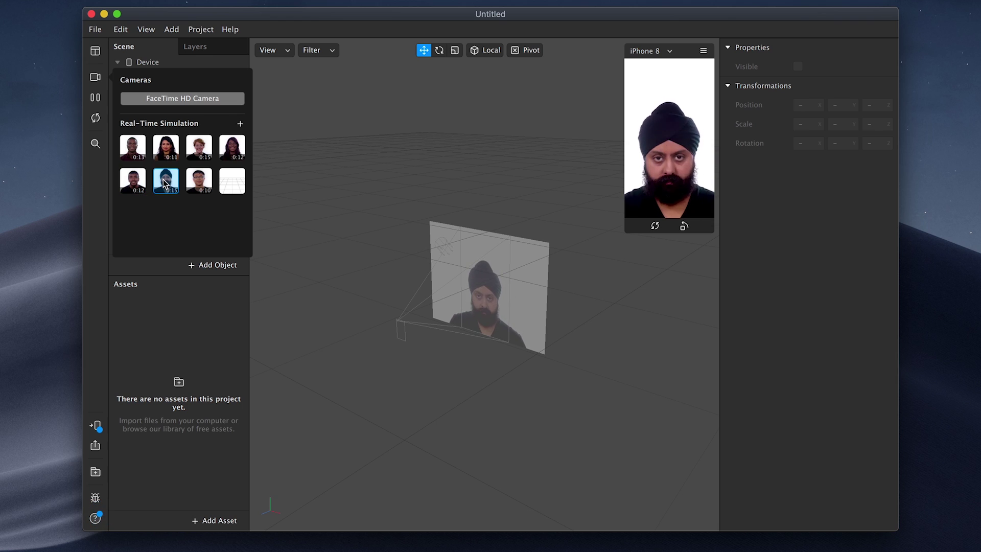
click(189, 96)
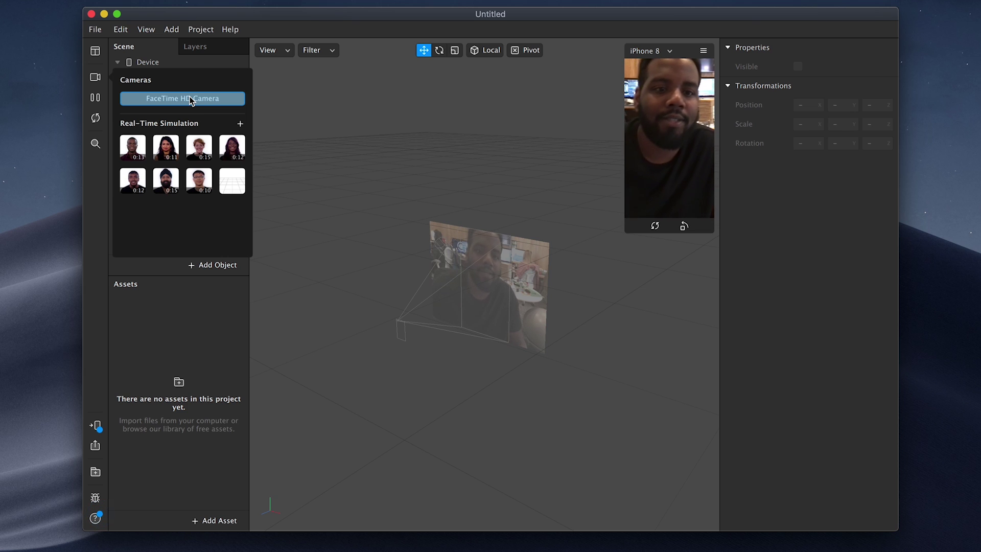
Switch the preview device to Samsung Galaxy S5, rotate it, then return to iPhone 8 portrait
click(648, 51)
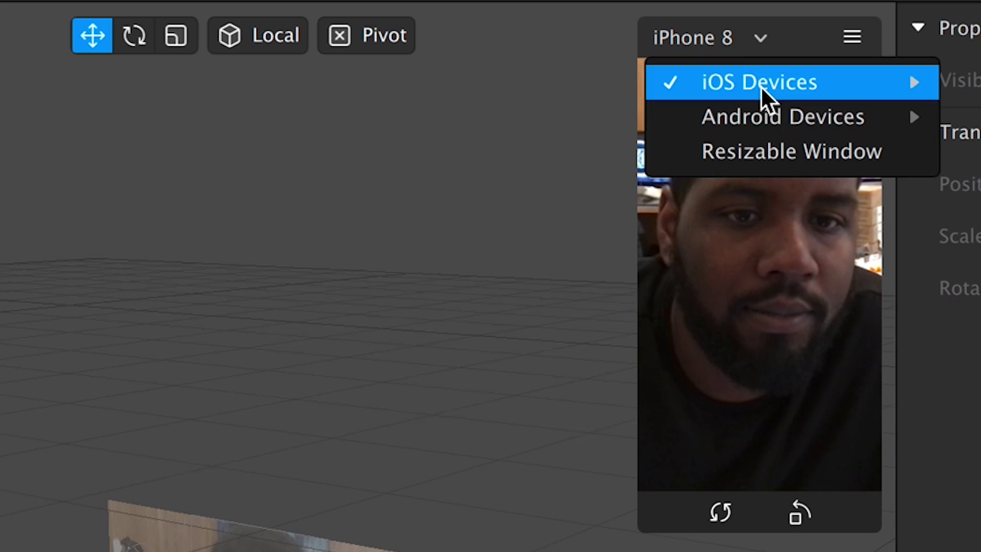
mouse_move(697, 117)
click(412, 123)
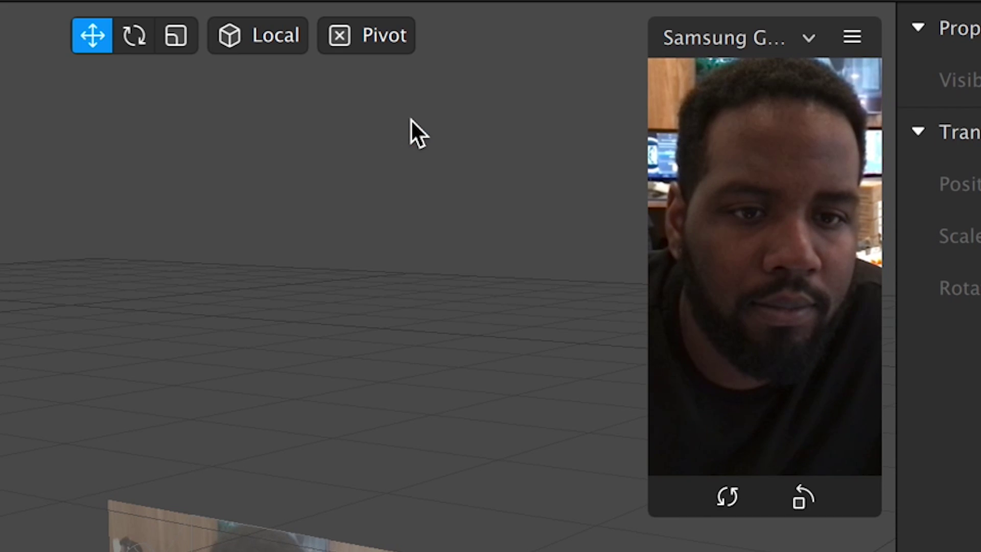
click(768, 47)
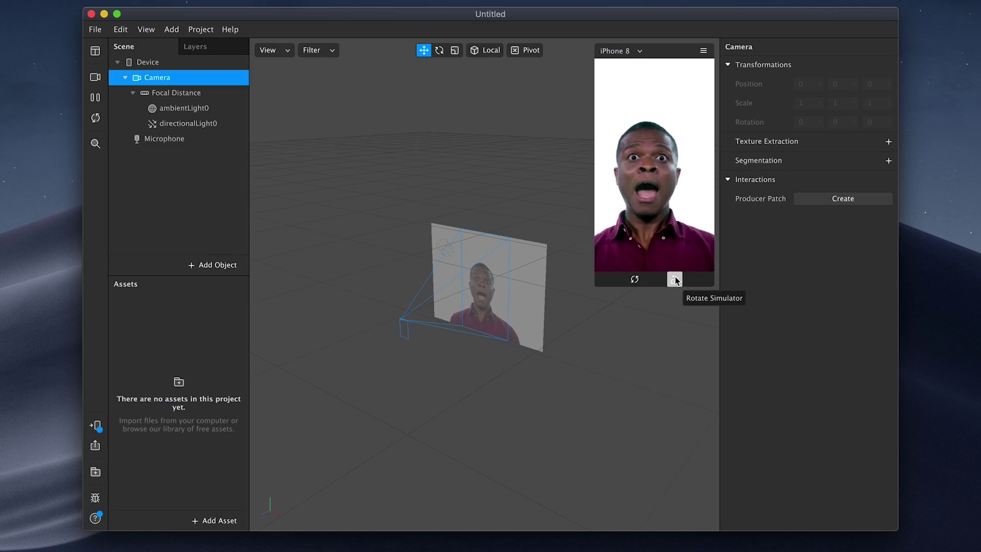
click(675, 279)
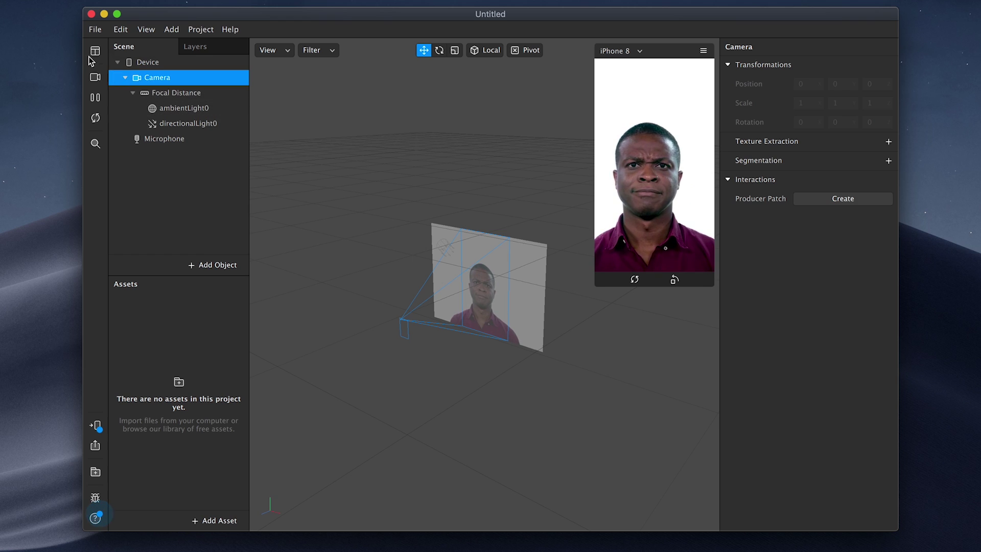
Insert a Face Mesh into the scene under faceTracker0
click(203, 265)
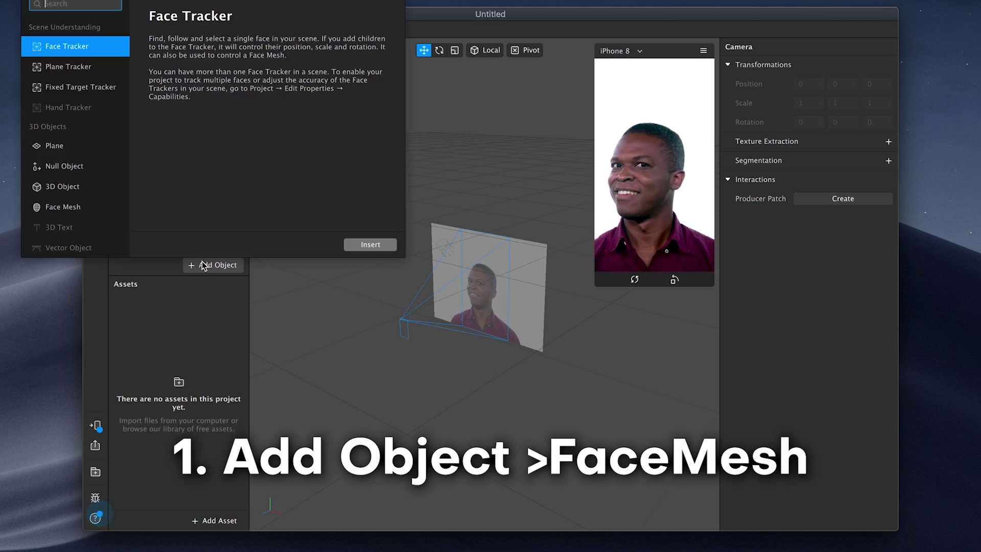
click(77, 207)
click(665, 492)
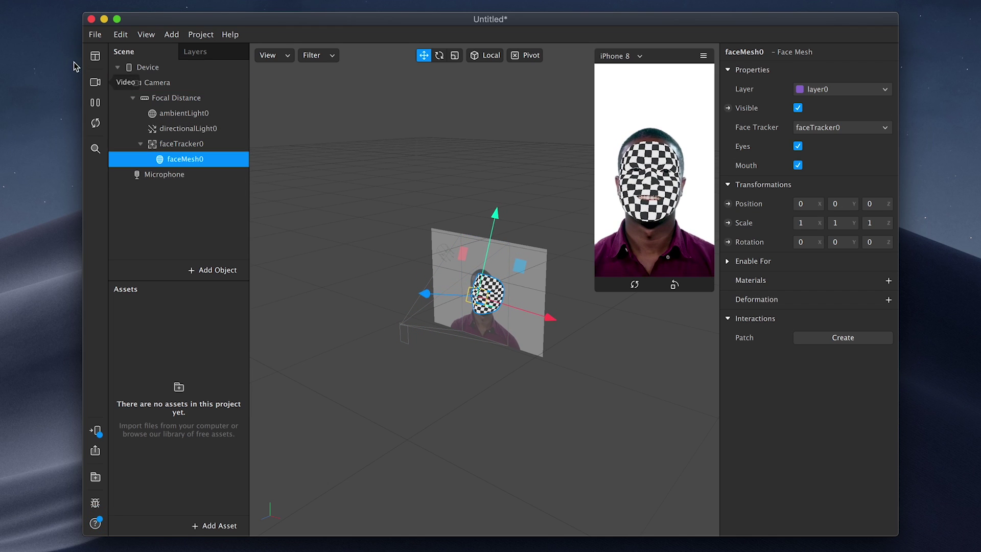
Test the face mesh on the live camera and the first sample video, then select faceMesh0
click(94, 83)
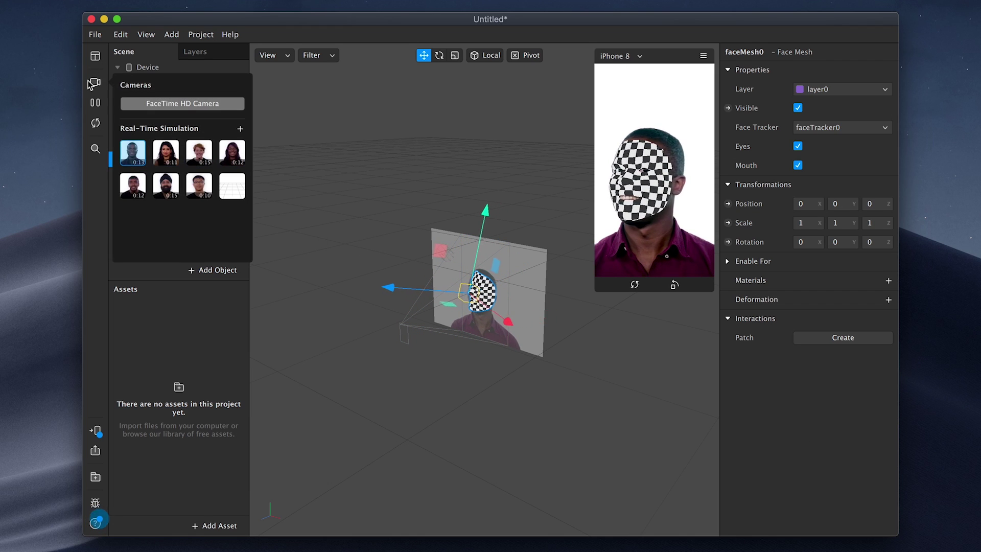
click(167, 104)
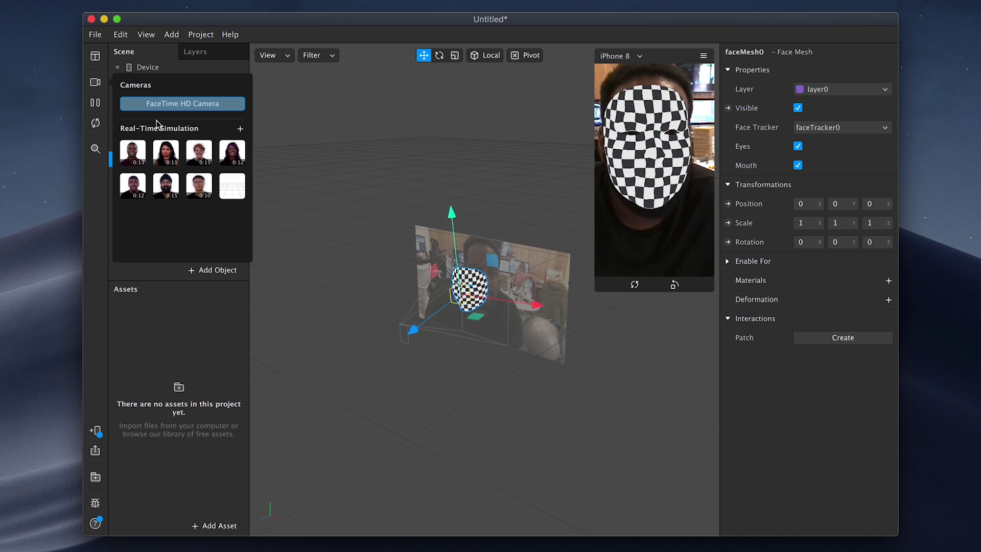
click(137, 156)
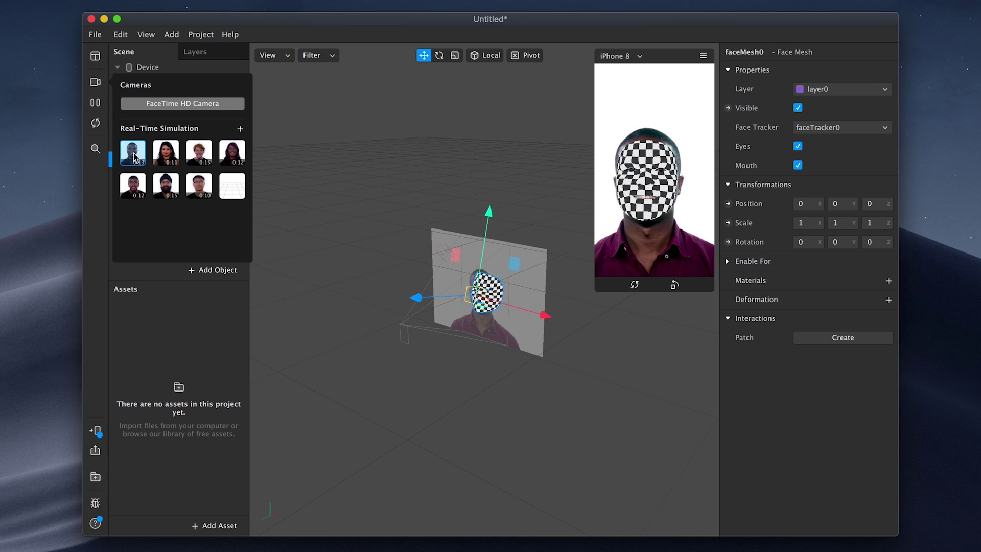
click(192, 208)
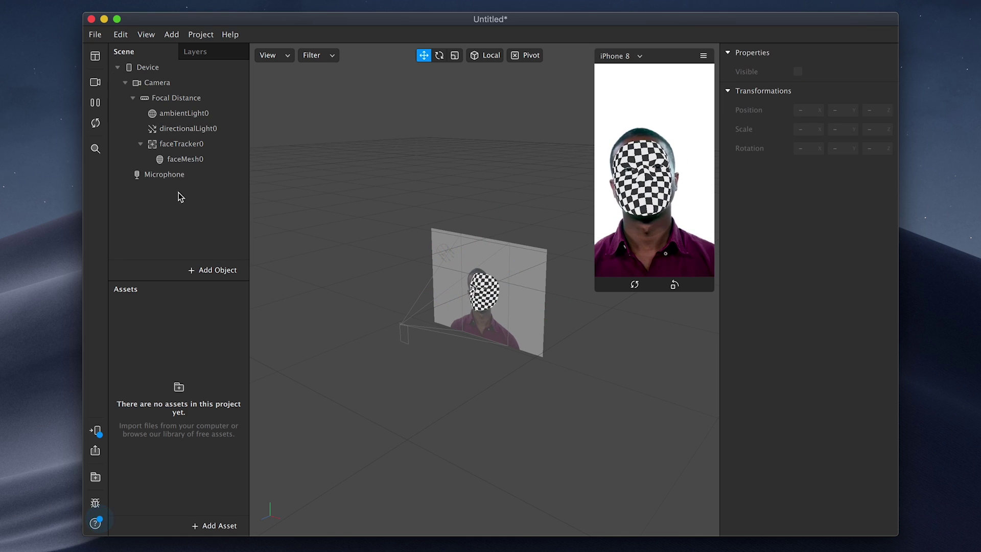
click(184, 160)
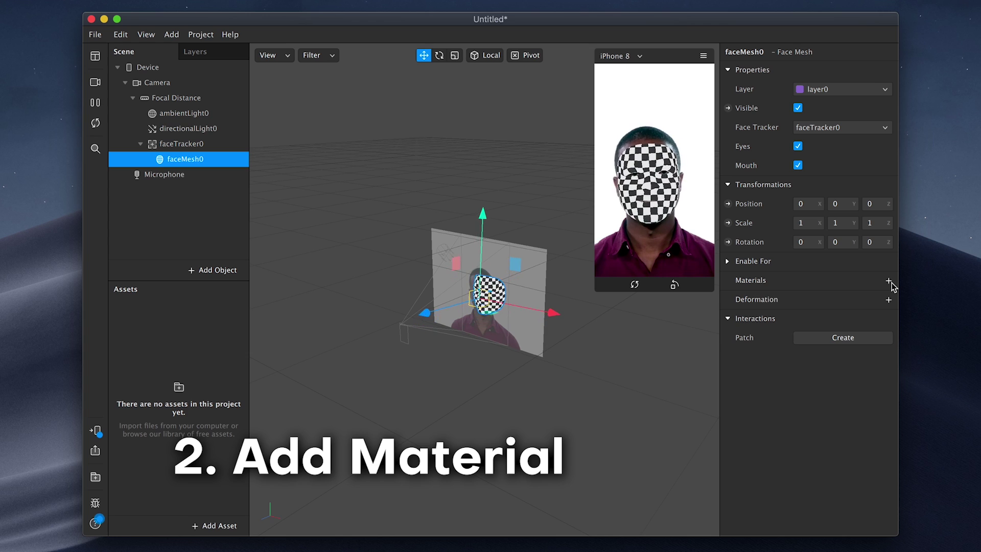
Give faceMesh0 a new material0 and tint its Diffuse colour a pale greenish skin tone
click(726, 230)
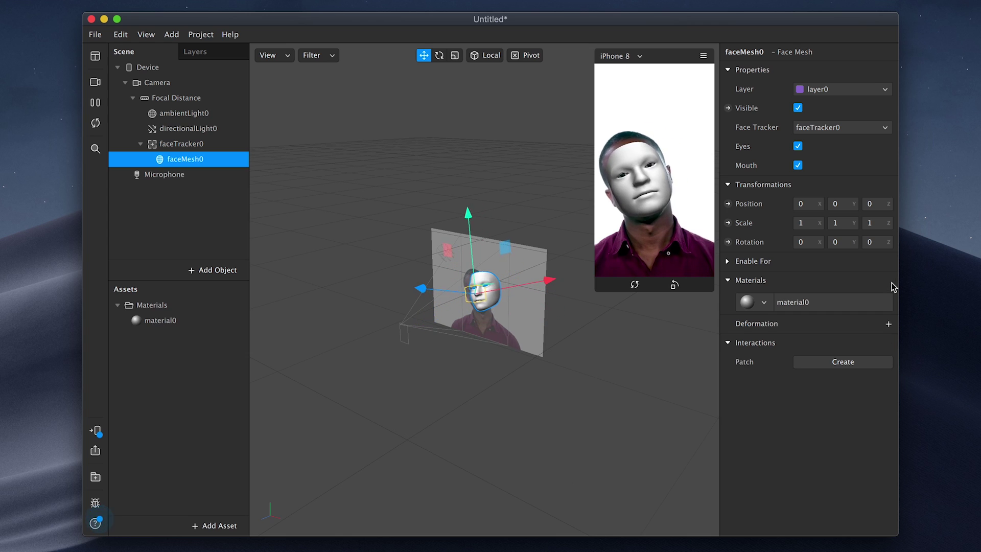
click(160, 320)
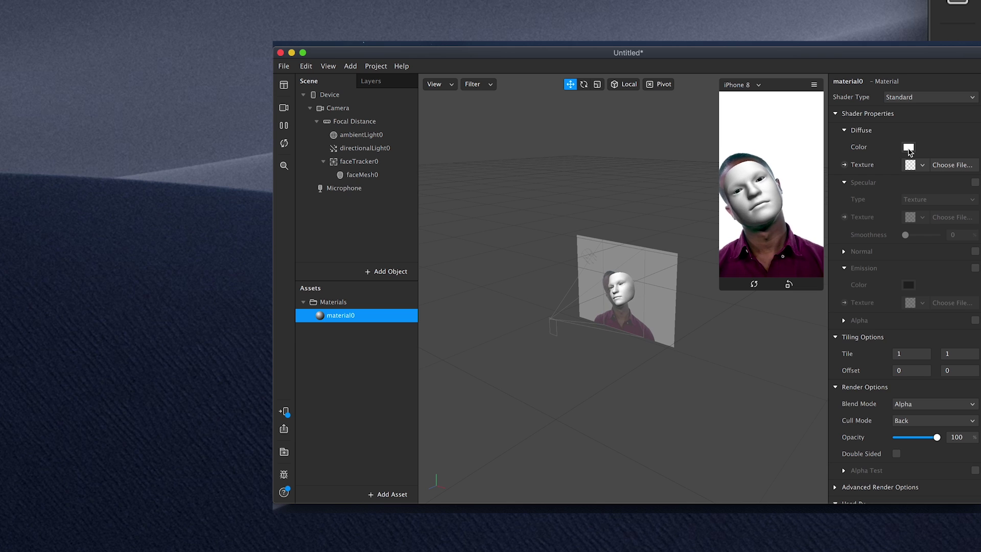
click(813, 127)
drag(117, 205, 241, 137)
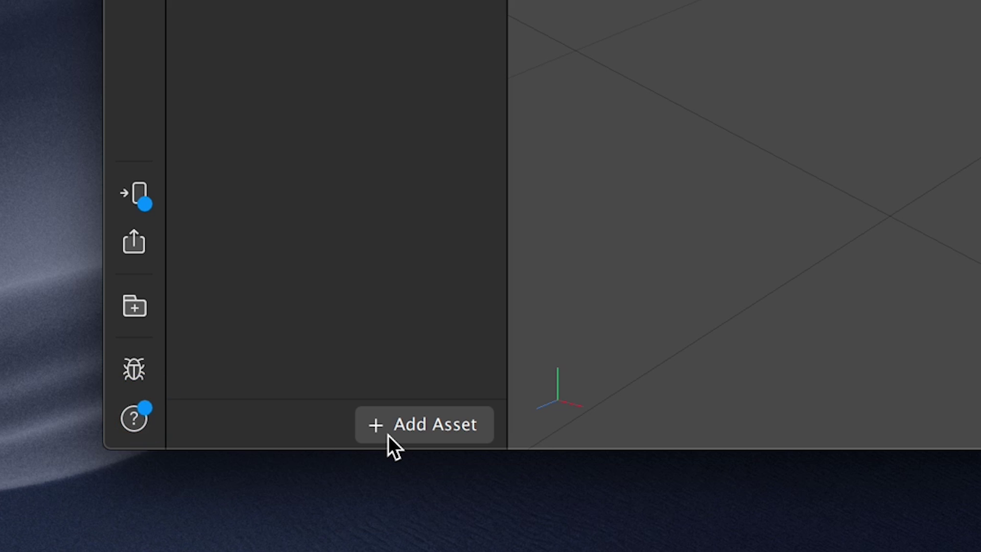
Search the AR Library for glasses and import the free Glasses model
click(389, 433)
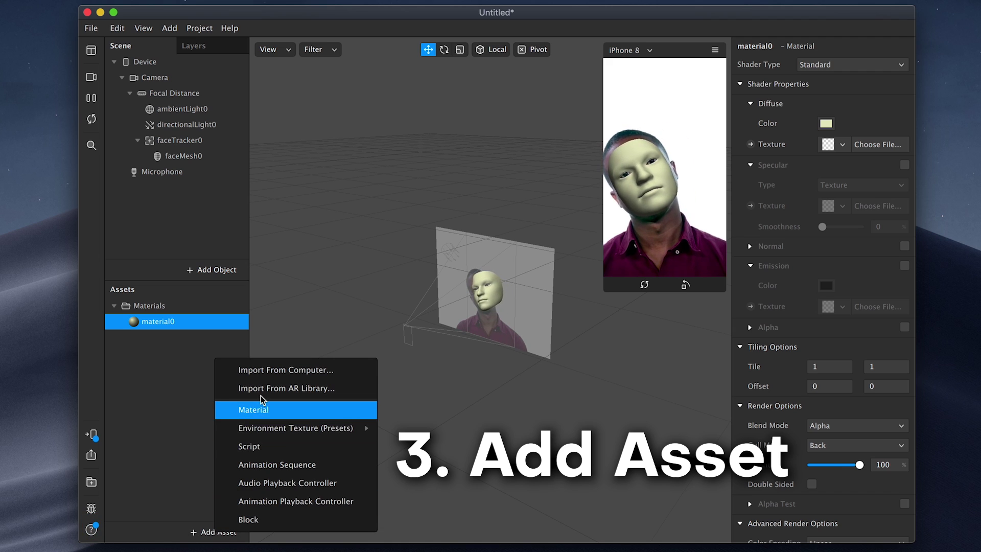
click(311, 396)
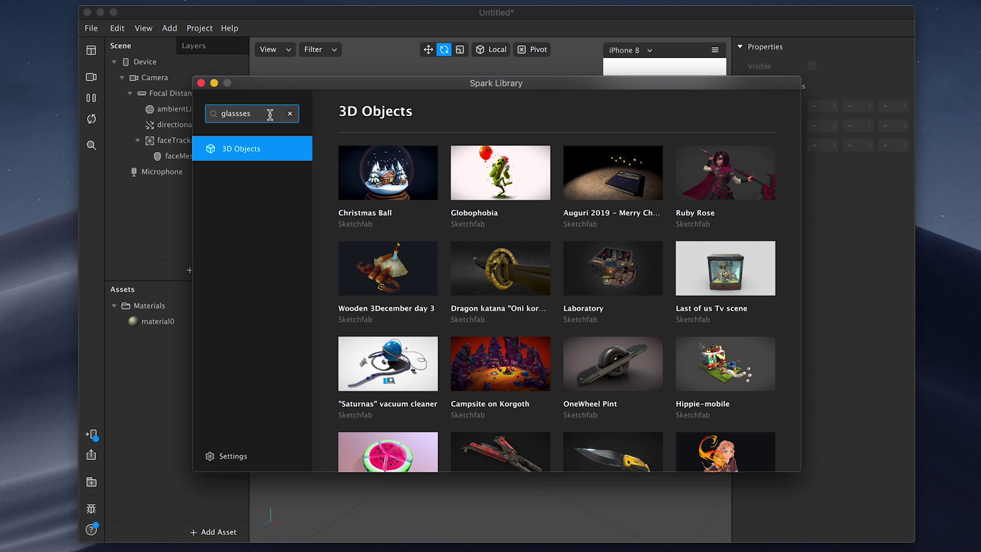
text(s)
key(Return)
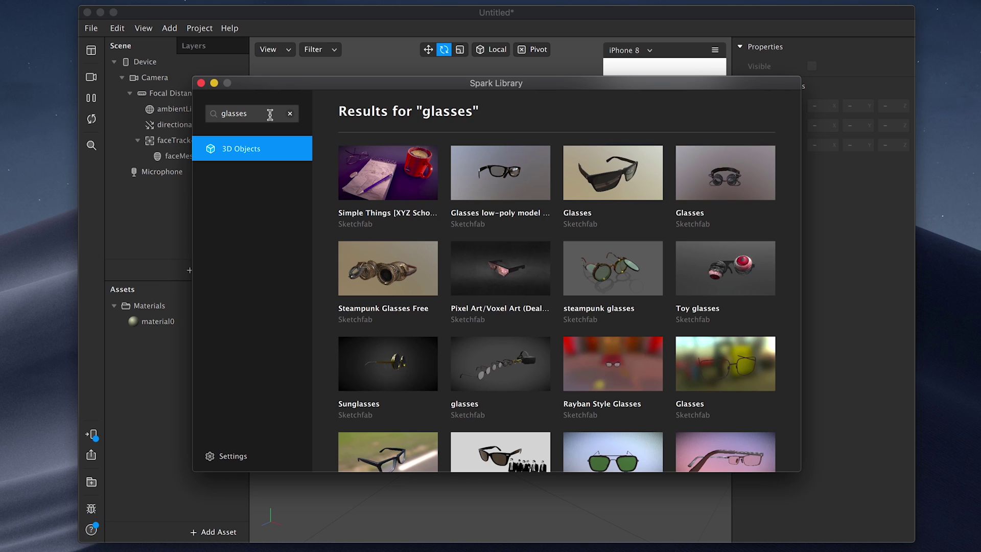
click(714, 202)
click(596, 187)
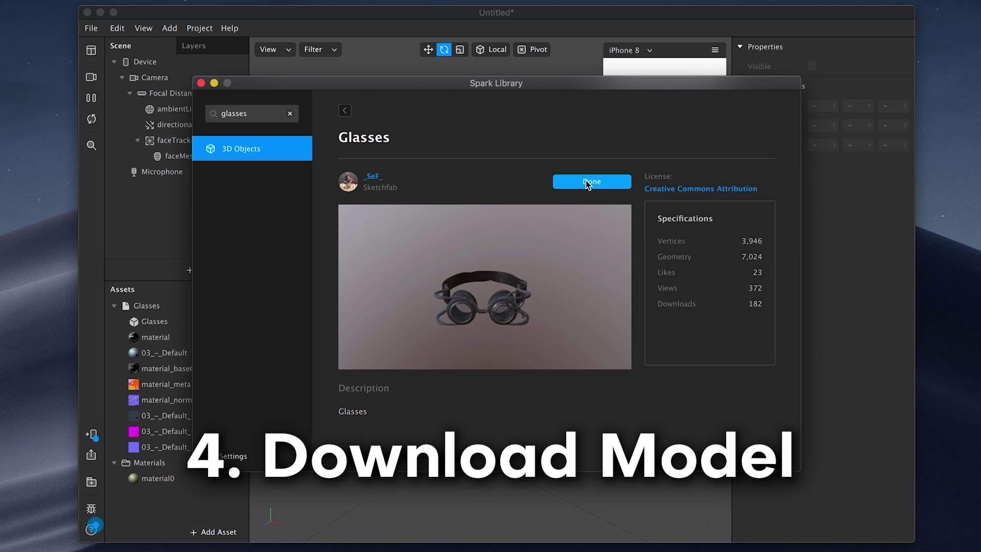
Close the library and drag the Glasses asset under faceMesh0 in the scene
click(200, 84)
click(114, 306)
drag(141, 311, 185, 168)
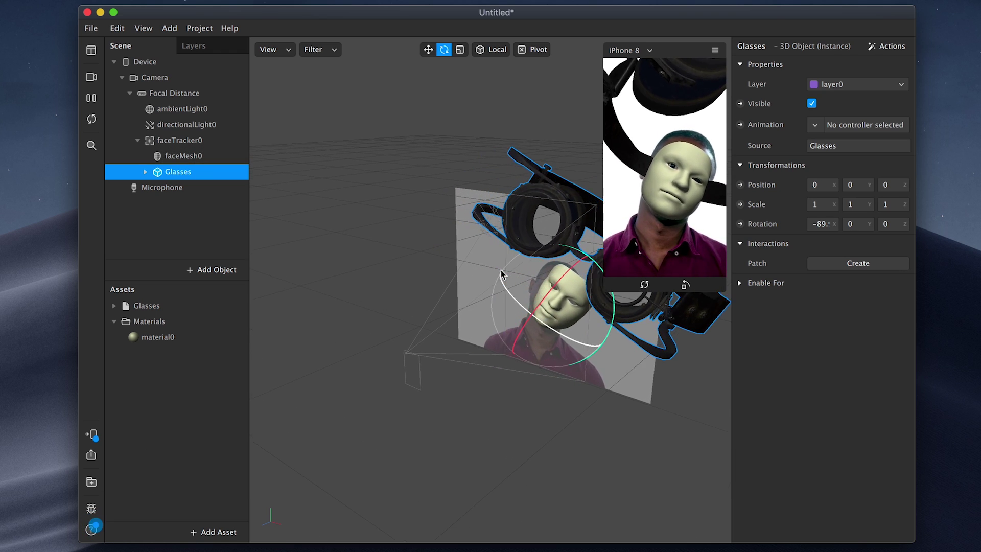
Orbit the view to inspect the oversized glasses and pause the face video
drag(551, 440, 493, 440)
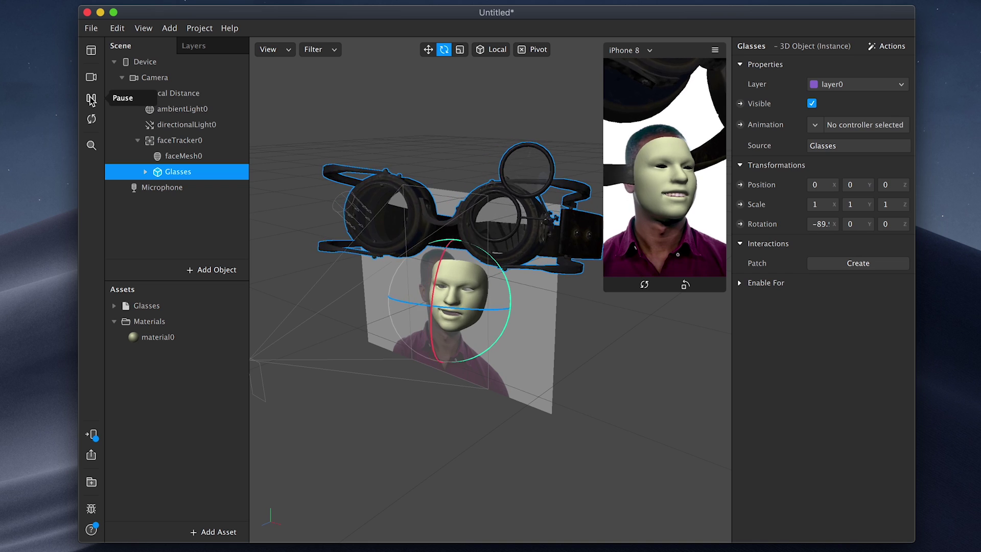
click(24, 257)
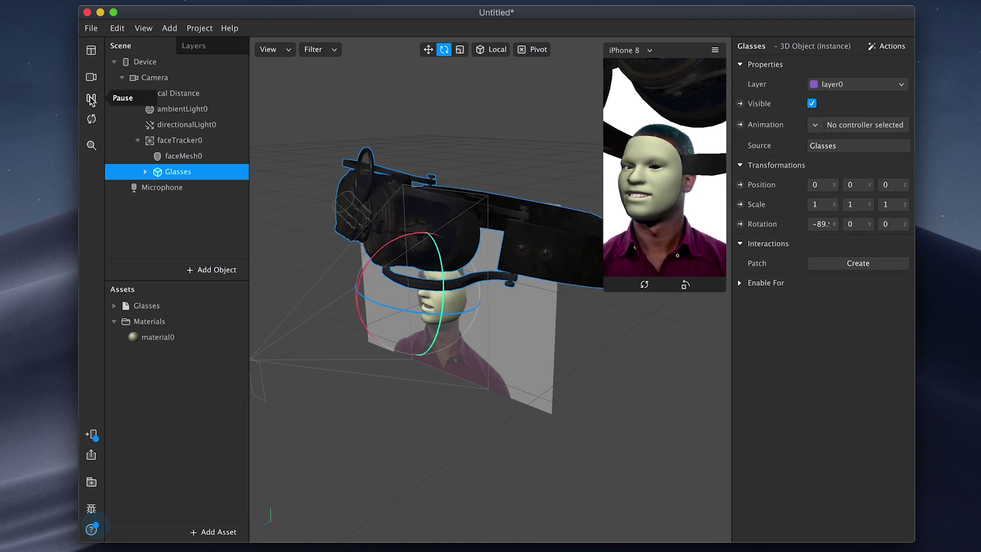
click(91, 98)
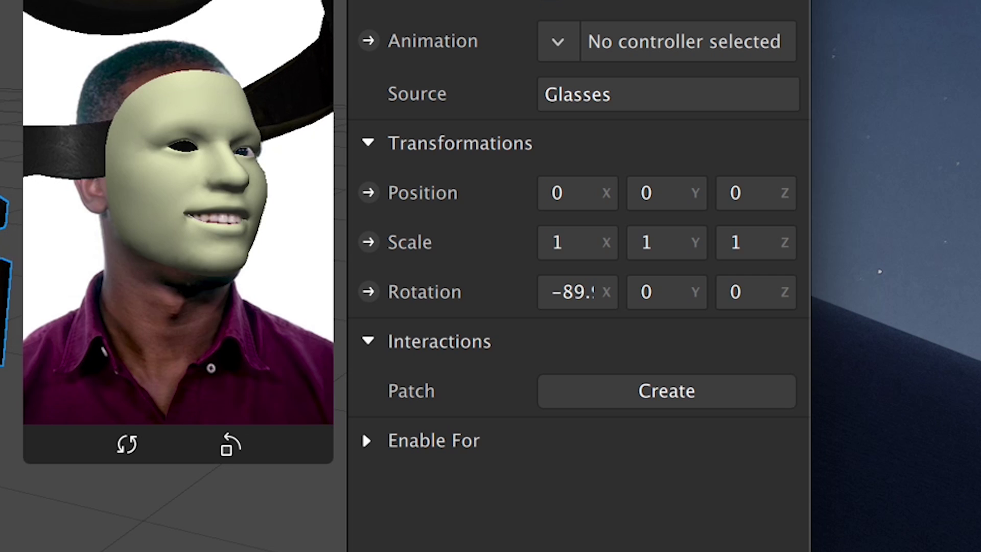
Shrink the Glasses to about 0.27 on every axis and nudge them down onto the eyes
click(446, 49)
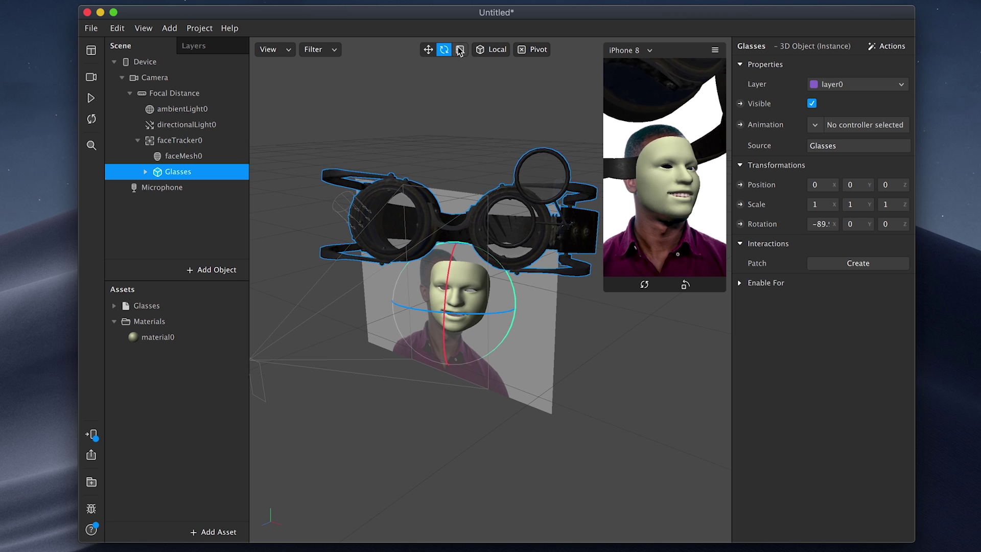
click(460, 50)
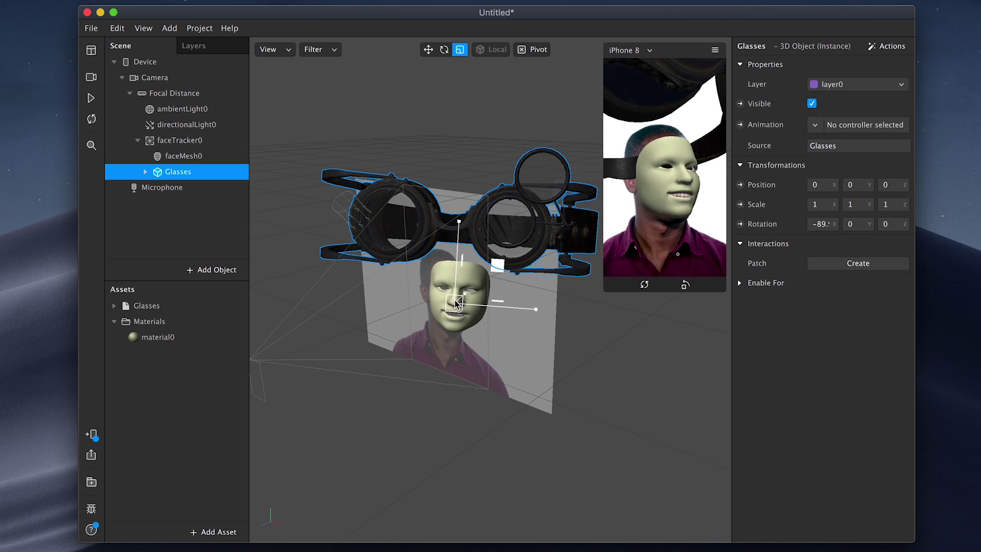
drag(457, 304, 402, 322)
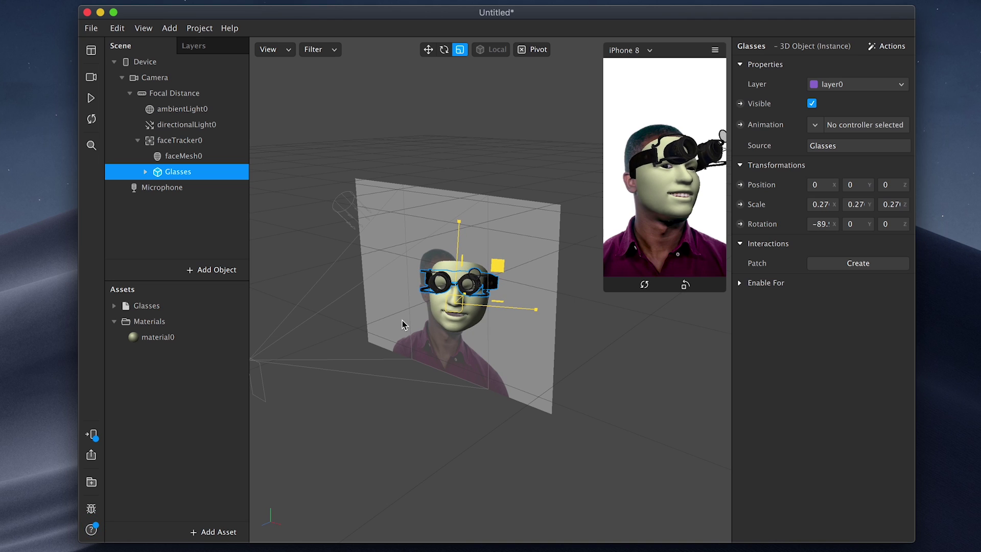
drag(403, 321, 402, 320)
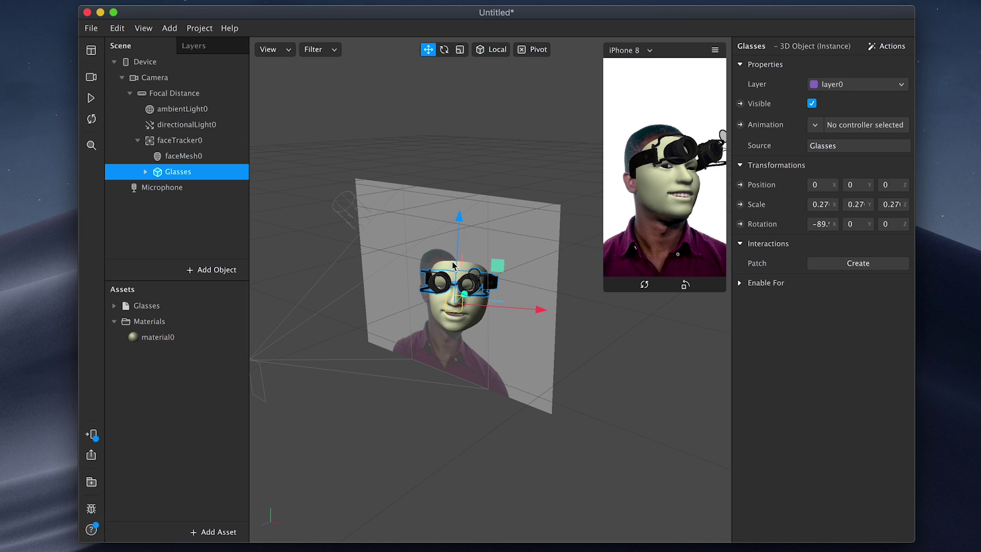
drag(459, 263, 462, 298)
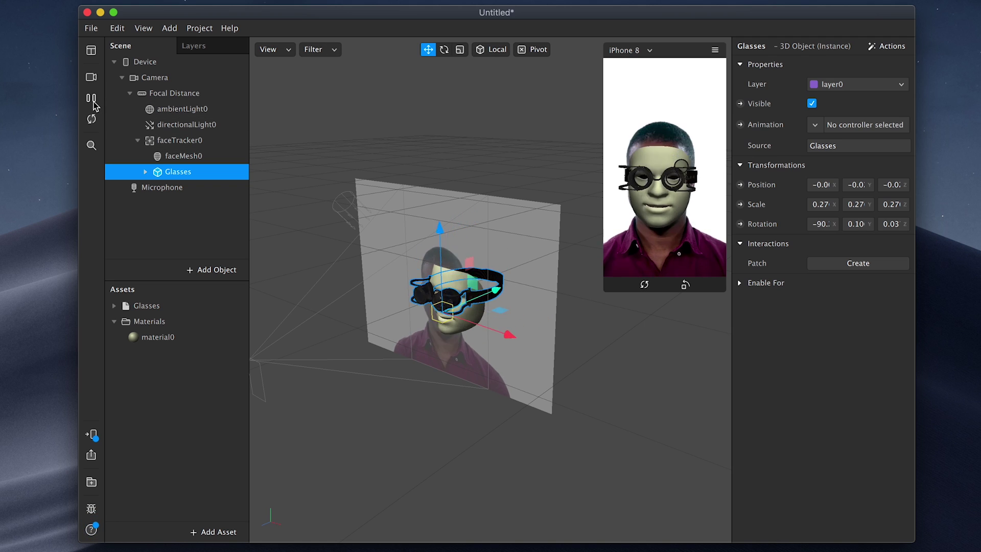
Resume playback and preview the glasses through the live FaceTime HD webcam
click(444, 50)
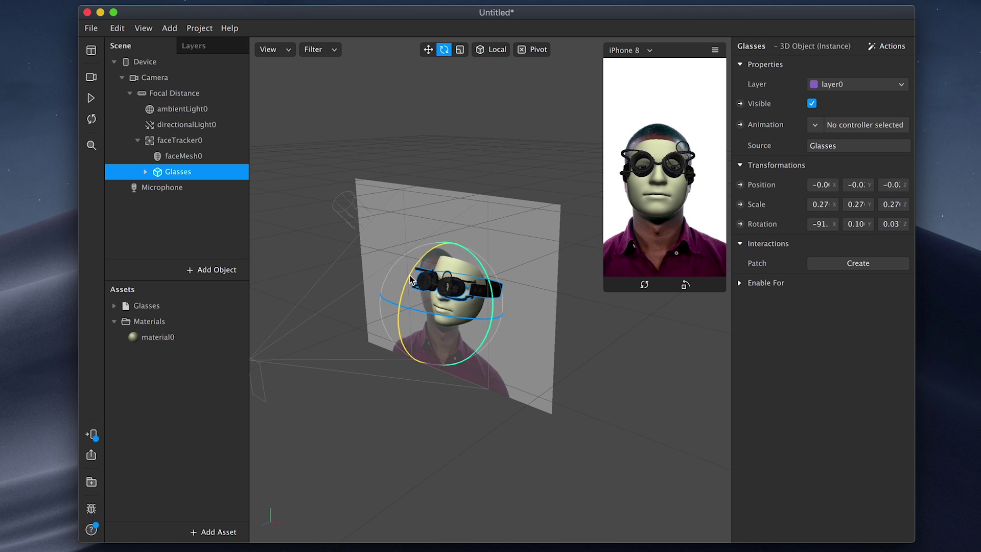
click(91, 98)
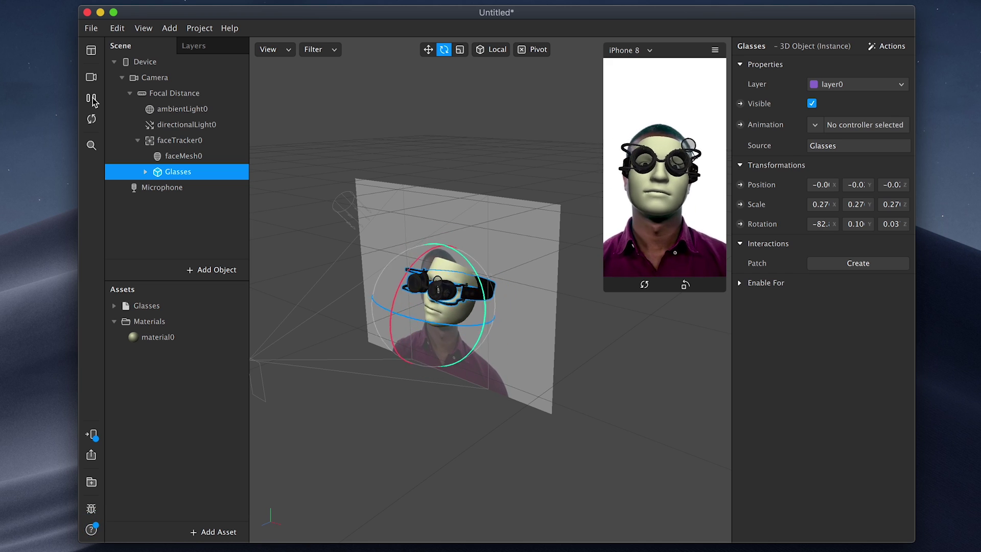
click(91, 78)
click(153, 98)
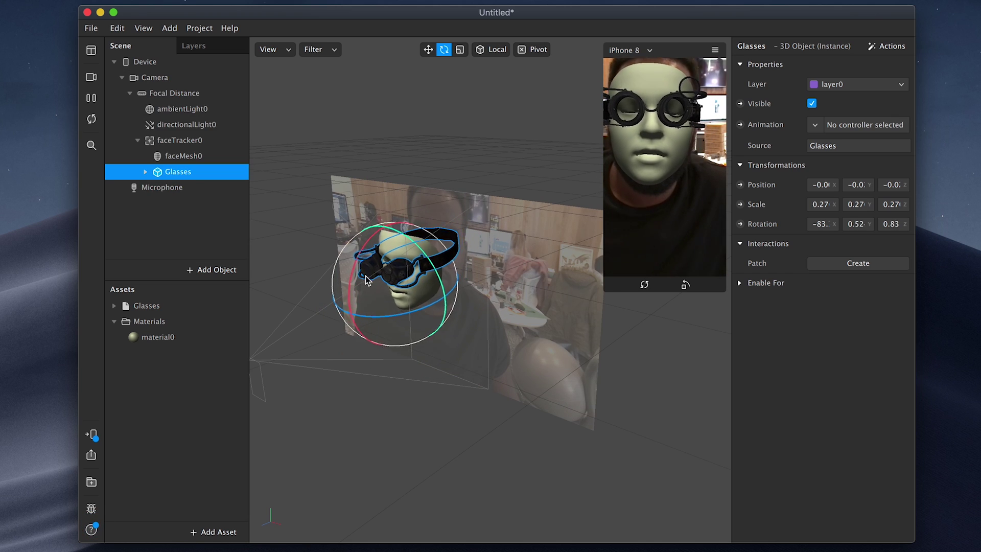
Tilt the Glasses to about -82° on X and resume the sample face video
click(429, 49)
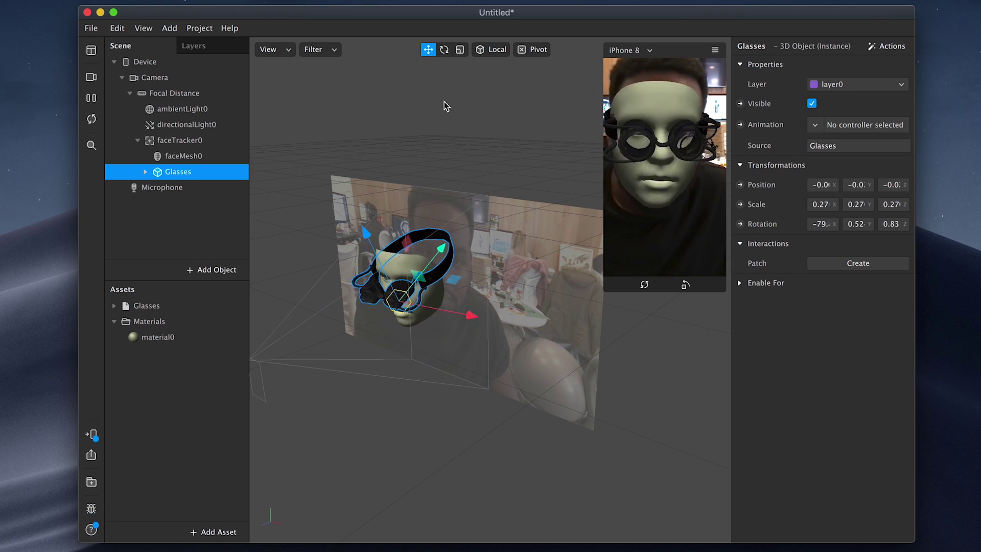
click(444, 49)
drag(409, 276, 412, 269)
click(91, 99)
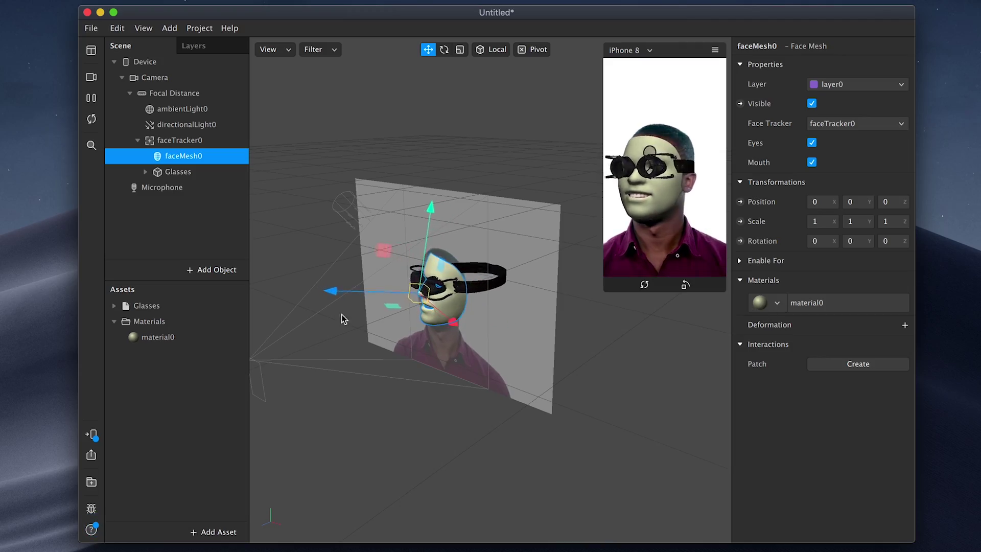
Set material0's opacity to 0, scale the glasses mesh to 1.10, and select faceMesh0 to scale it to 1.05
click(153, 339)
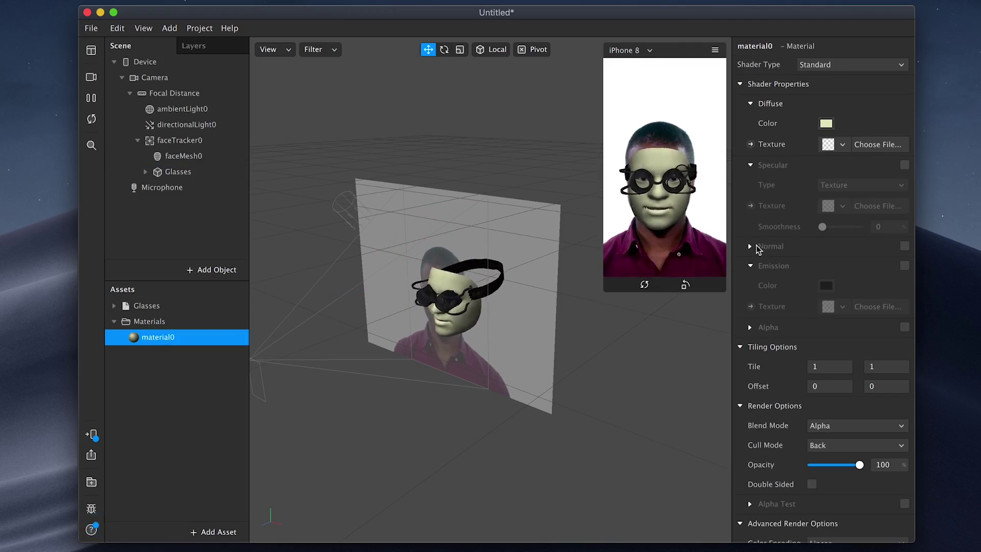
drag(860, 466, 814, 469)
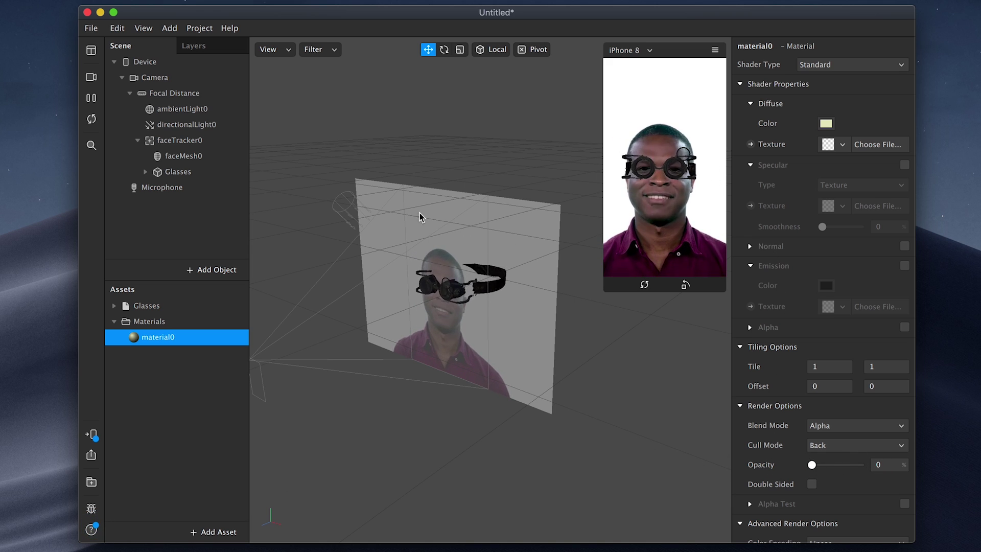
click(460, 49)
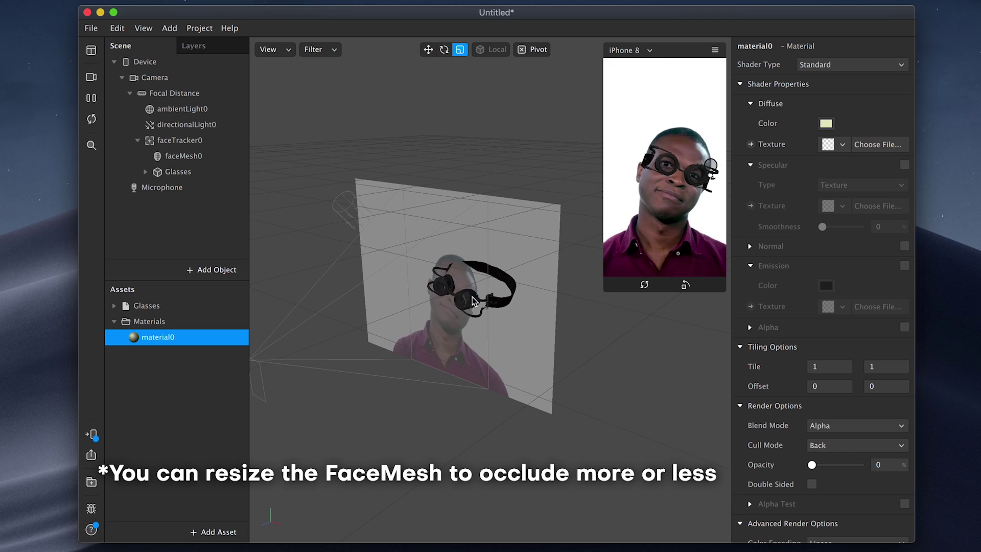
click(458, 295)
drag(441, 284, 495, 255)
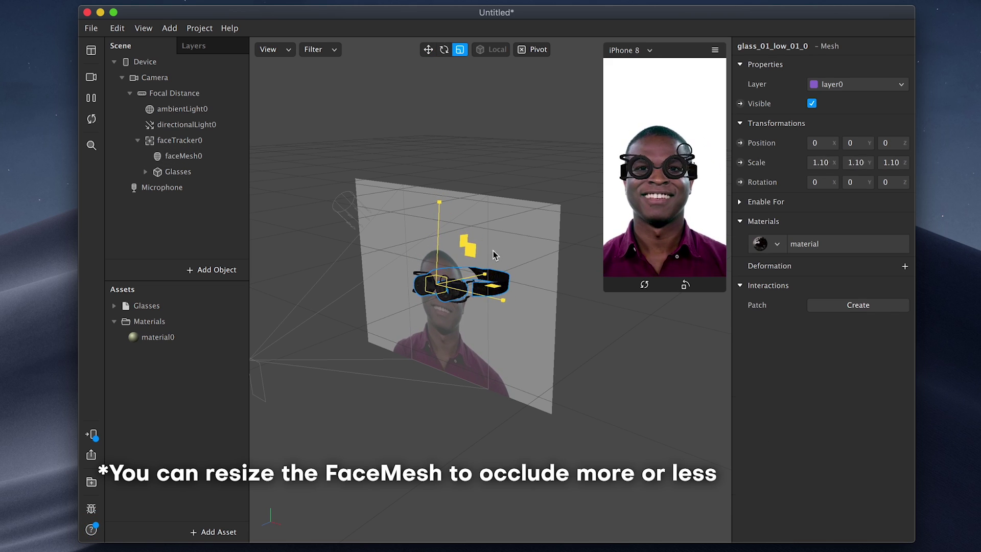
click(184, 155)
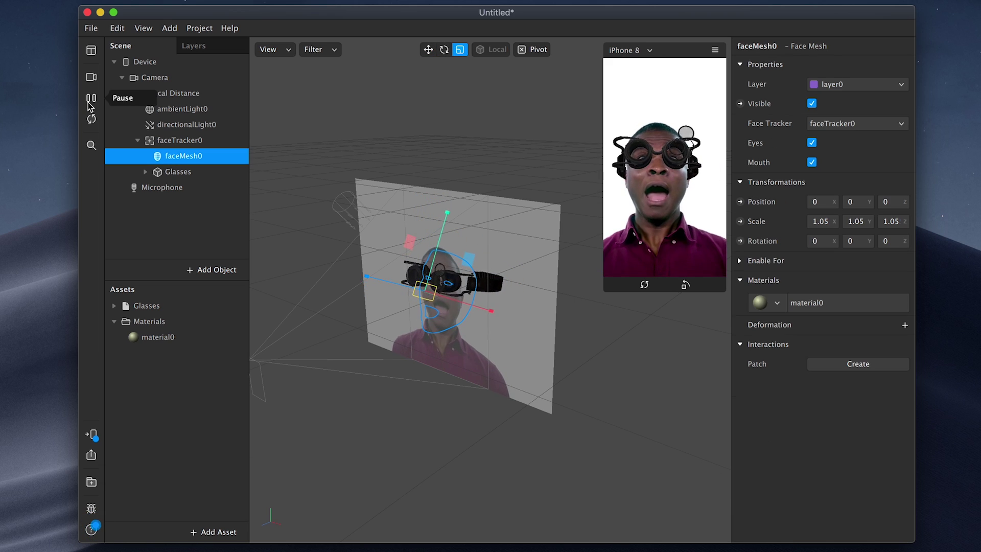
Save the project as 'First Spark AR Project - Goggles'
click(91, 28)
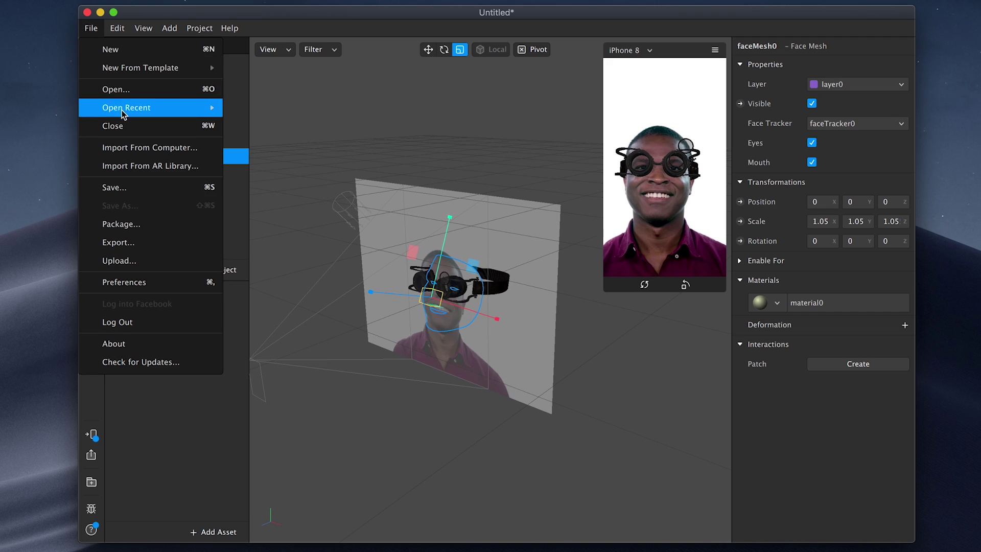
click(113, 188)
text(First)
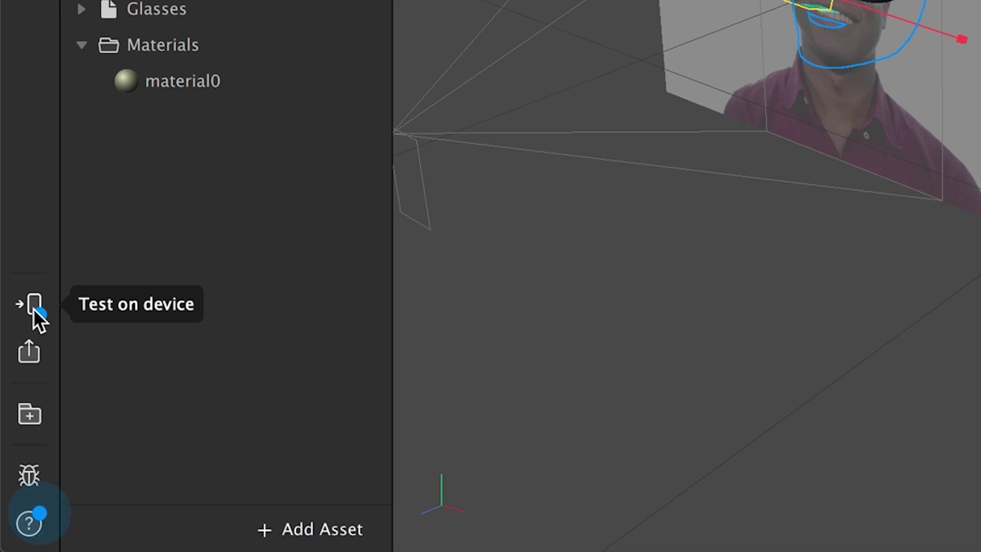
Send the effect to Instagram Camera for testing on a device
click(93, 436)
click(154, 296)
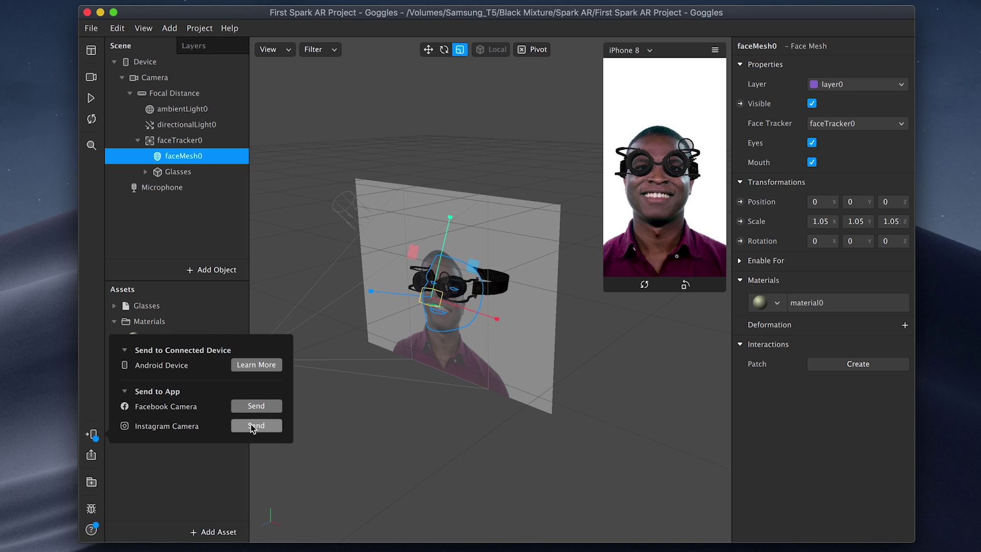
click(255, 426)
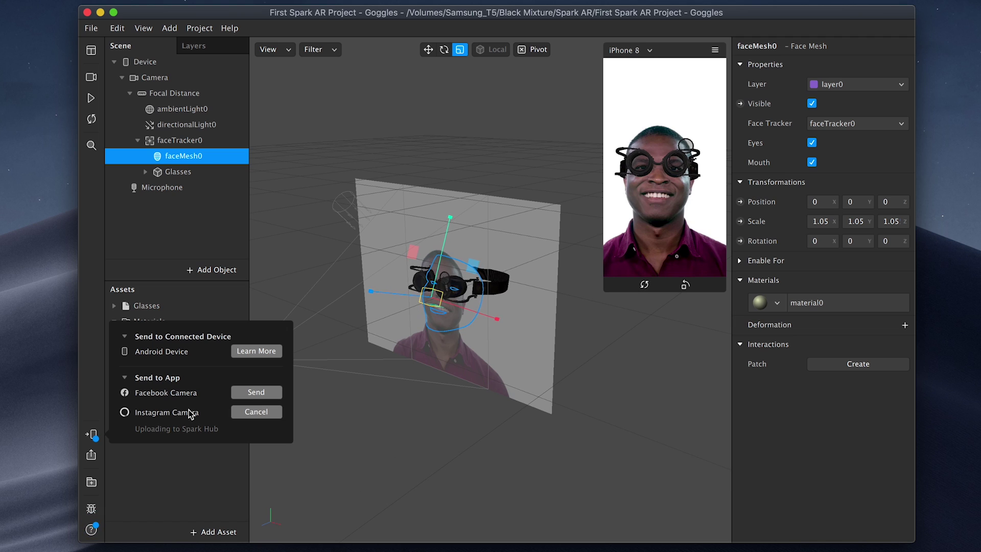
click(148, 429)
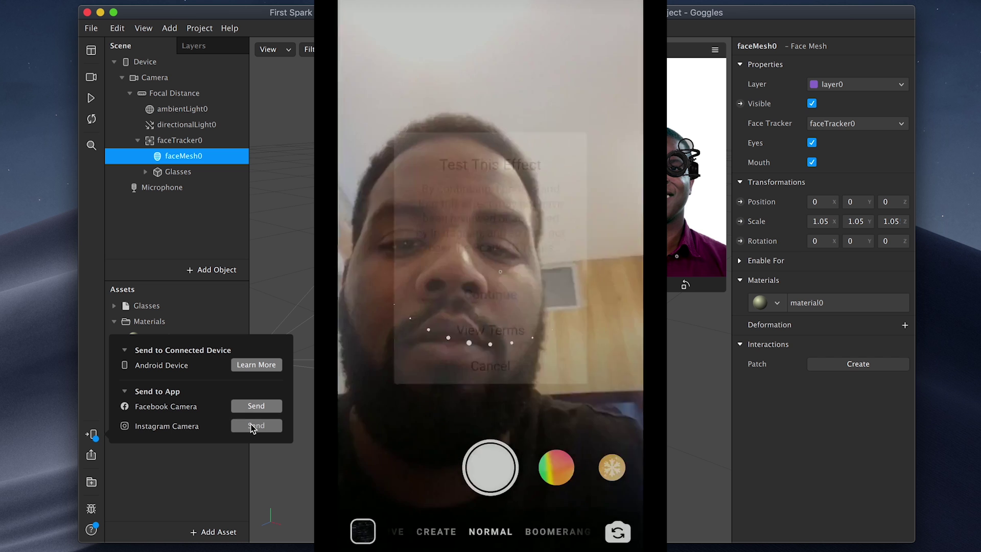
click(254, 414)
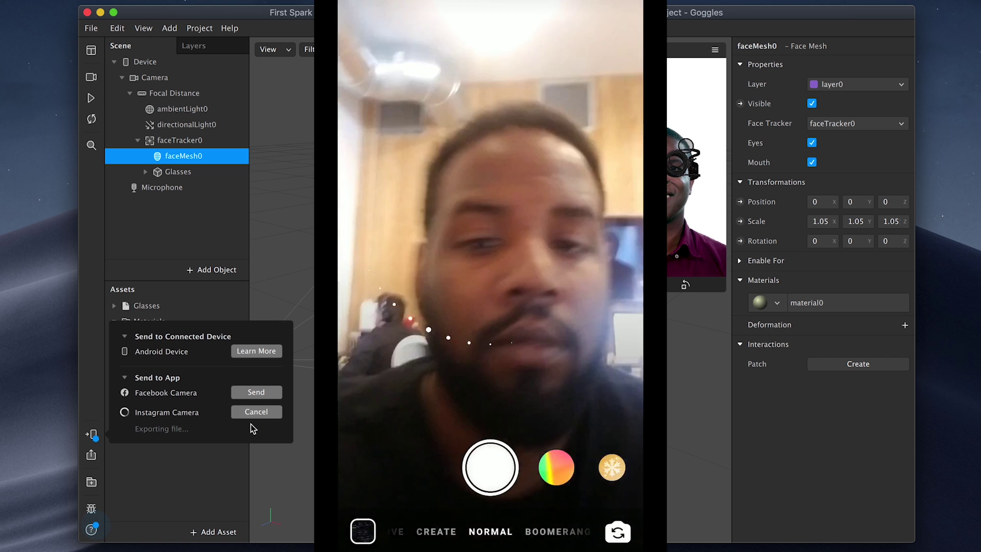